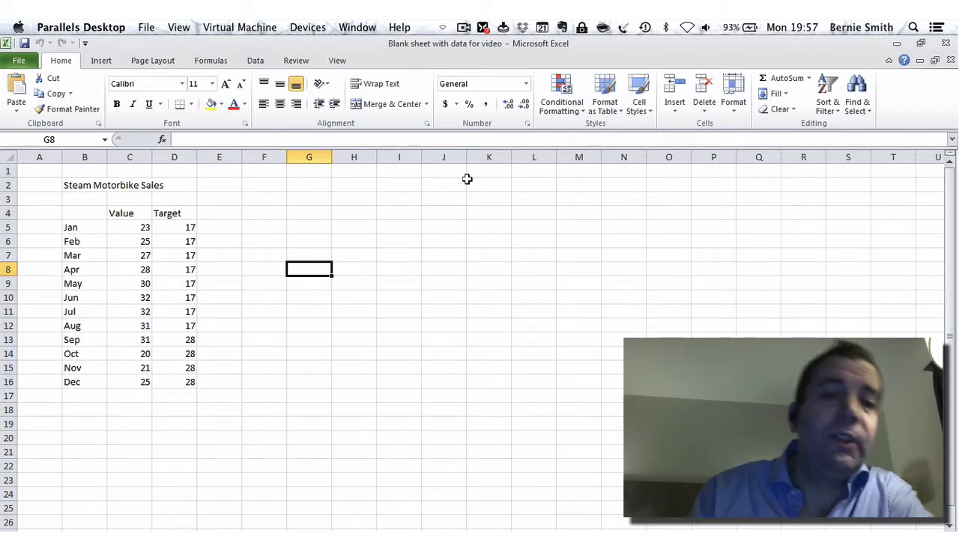
# Insert a 2-D clustered column chart from cells B4:D16 and move it beside the data table.
pyautogui.click(77, 213)
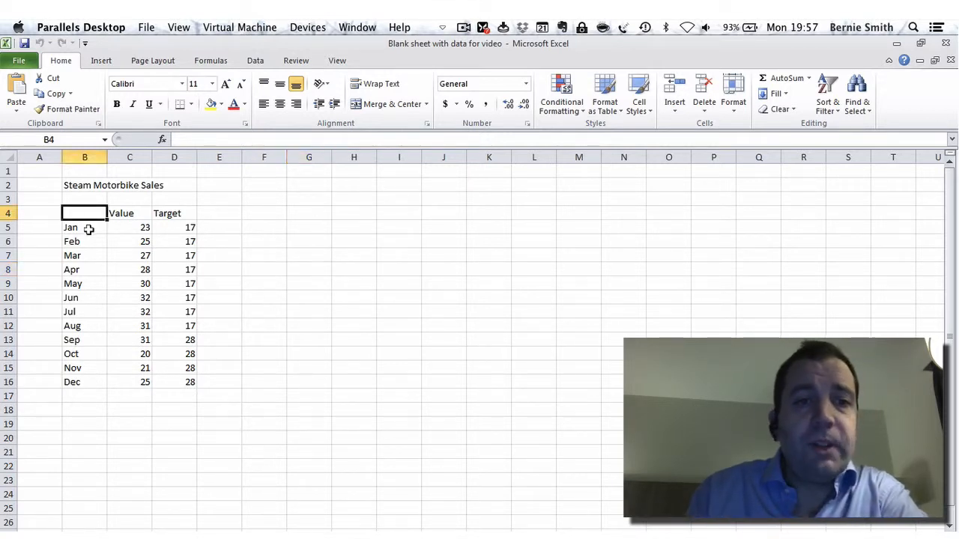
pyautogui.moveTo(78, 213); pyautogui.dragTo(188, 378)
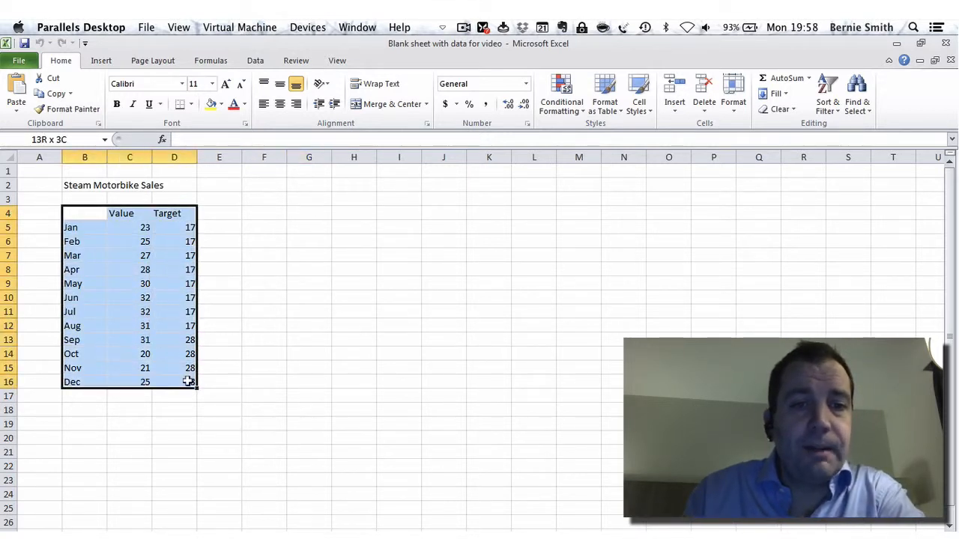
pyautogui.click(102, 61)
pyautogui.click(264, 96)
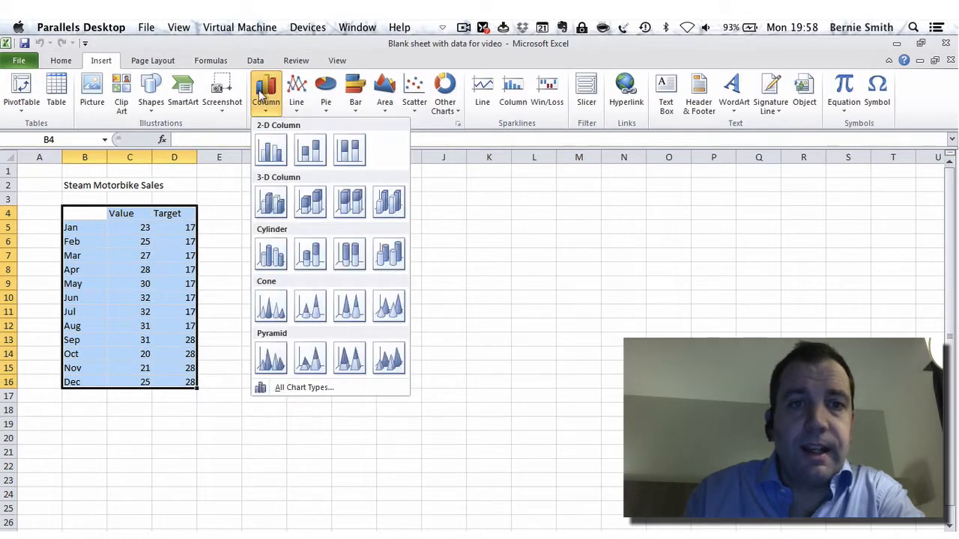
pyautogui.click(272, 149)
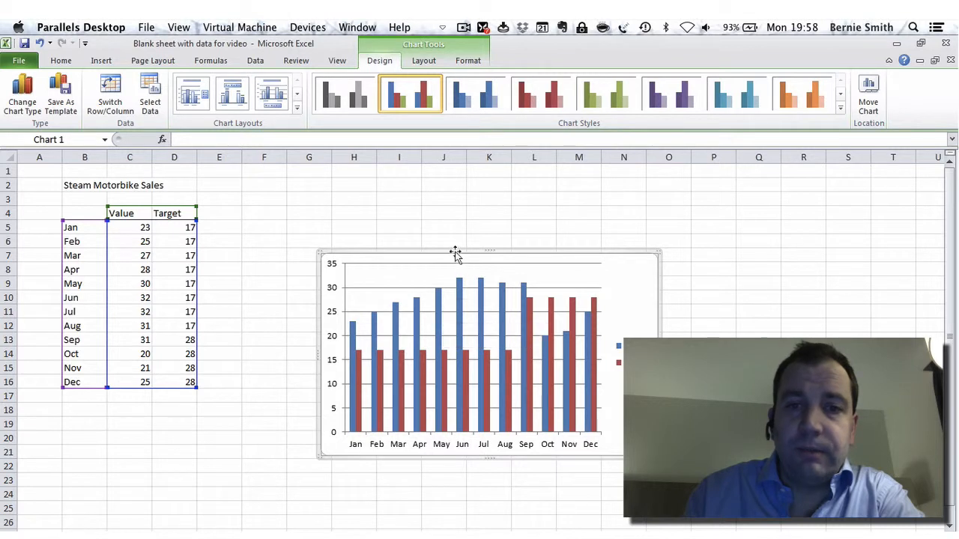
pyautogui.moveTo(455, 255); pyautogui.dragTo(376, 192)
# Delete the horizontal gridlines from the chart.
pyautogui.moveTo(508, 325)
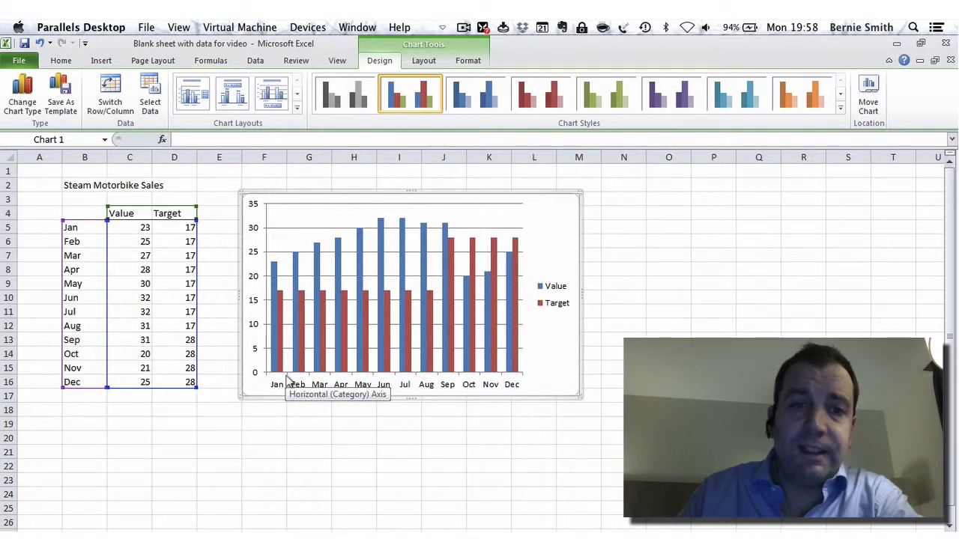
pyautogui.click(330, 229)
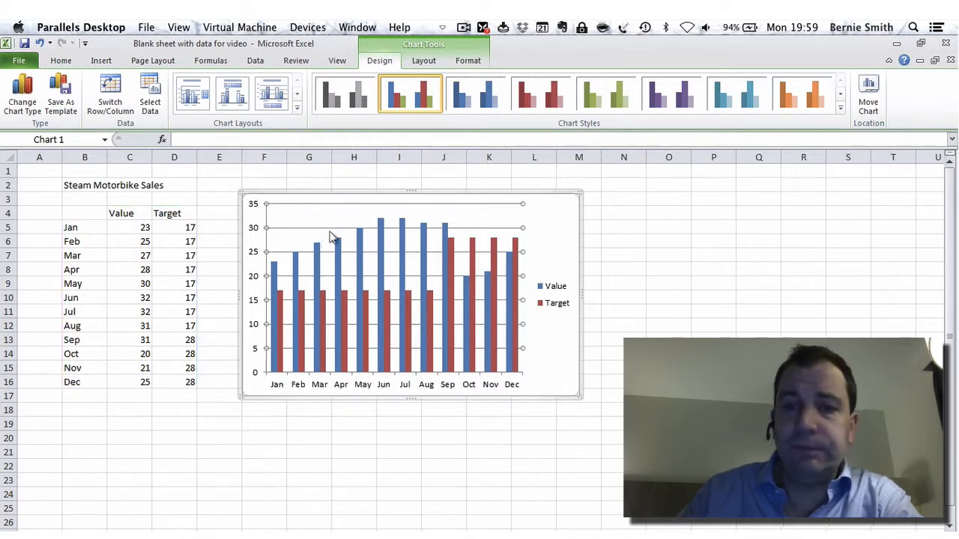
pyautogui.press('Delete')
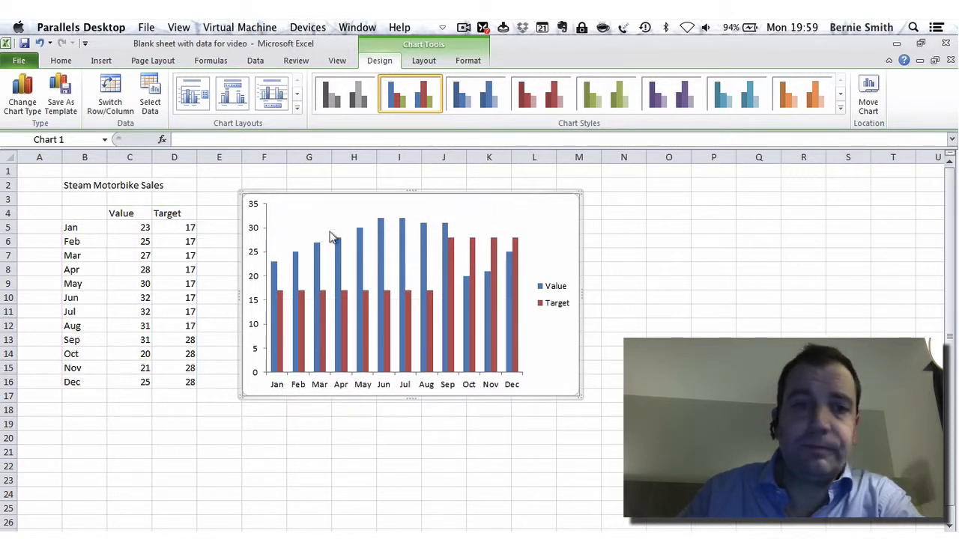
# Set the vertical axis's major tick mark type to None.
pyautogui.click(265, 233)
pyautogui.doubleClick(265, 234)
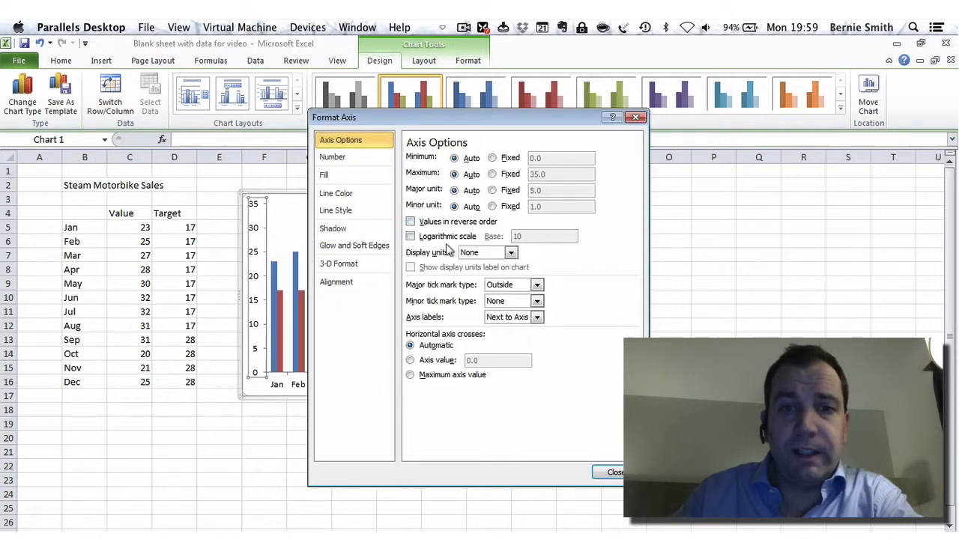
pyautogui.click(536, 285)
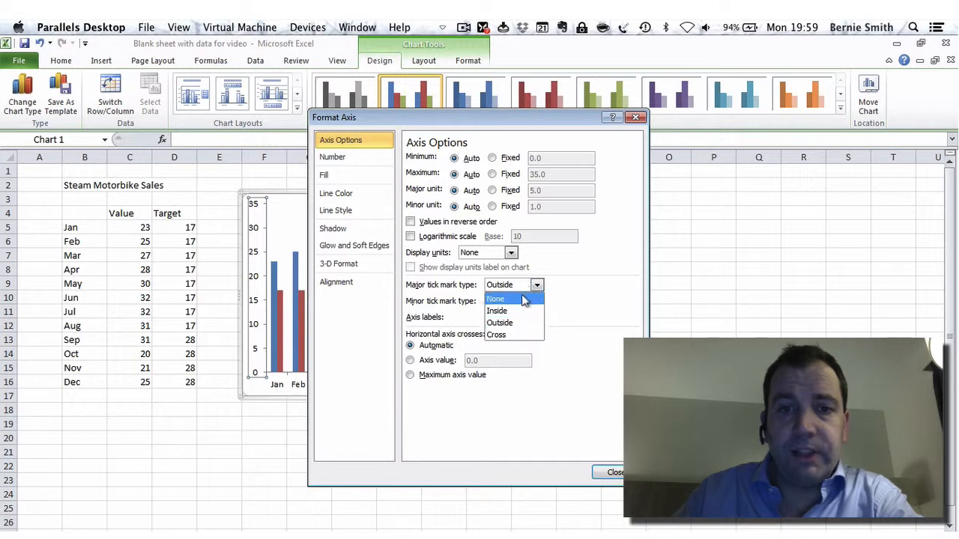
pyautogui.click(496, 299)
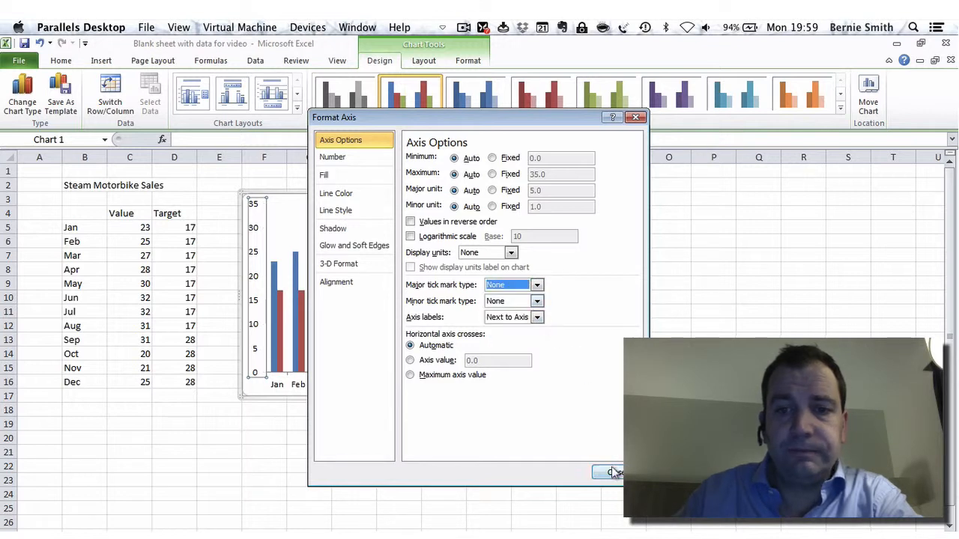
pyautogui.click(612, 471)
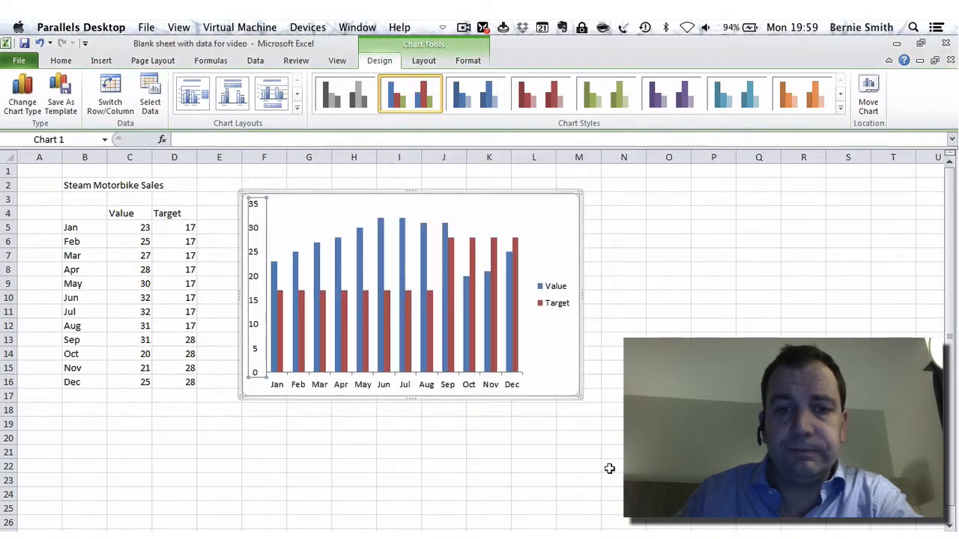
# Set the horizontal month axis's major tick mark type to None.
pyautogui.doubleClick(399, 380)
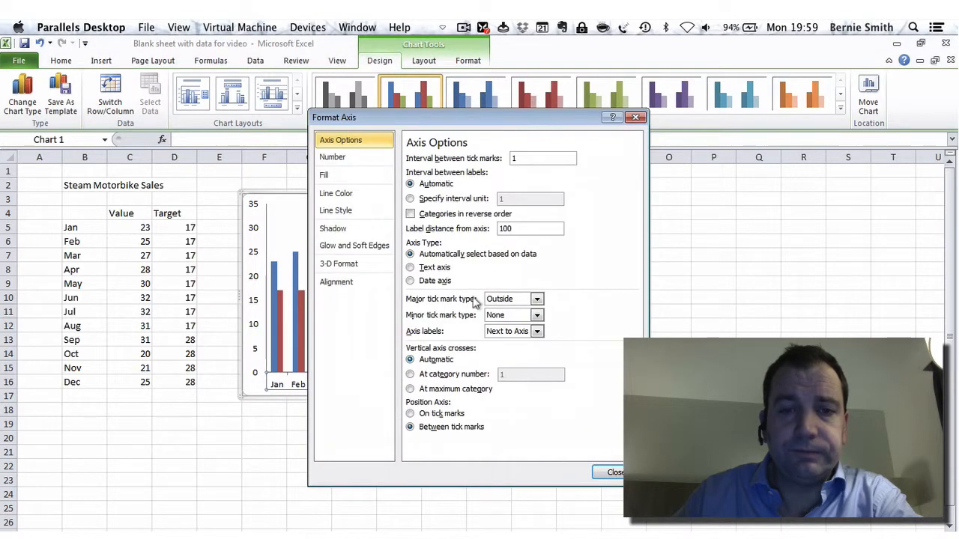
pyautogui.click(487, 299)
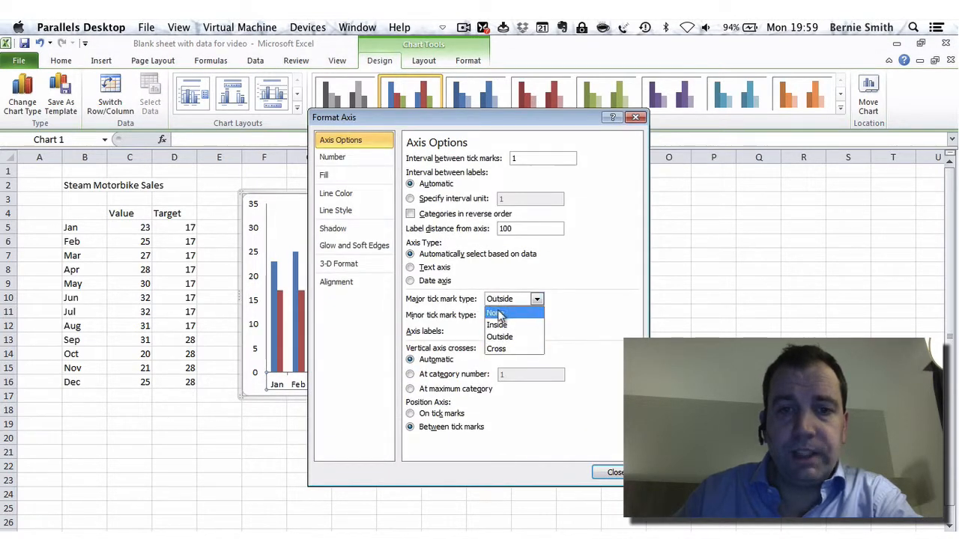
pyautogui.click(498, 314)
pyautogui.click(611, 472)
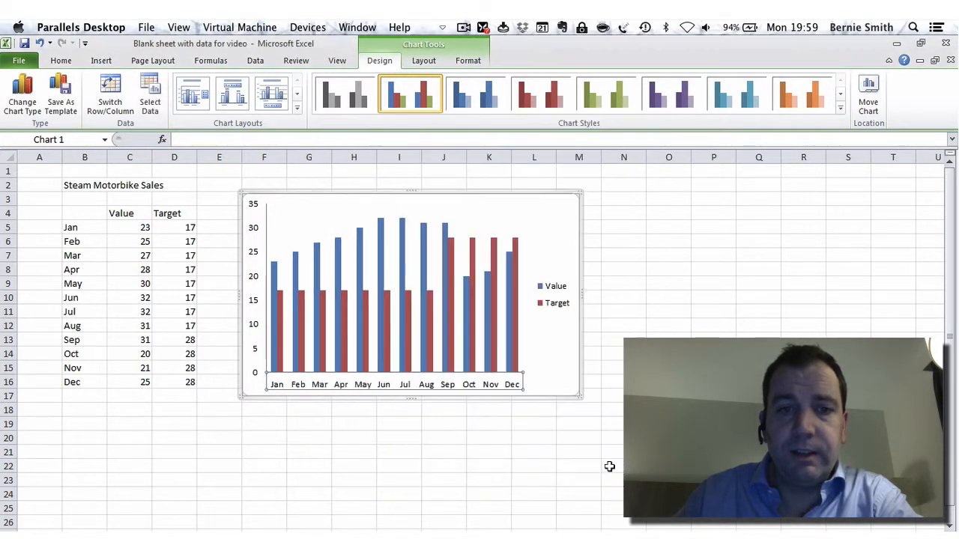
# Change the chart type of the Target series to Line with Markers.
pyautogui.click(387, 302)
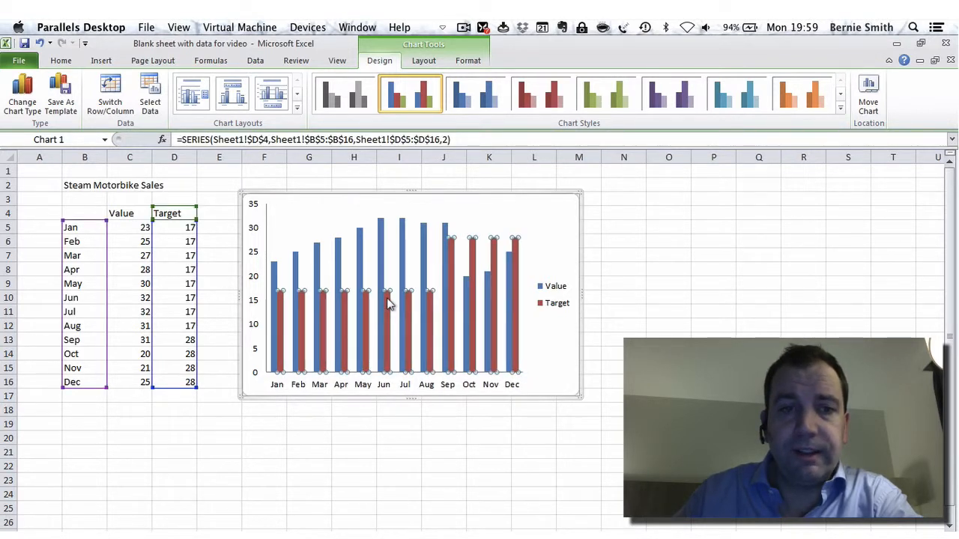
pyautogui.click(25, 85)
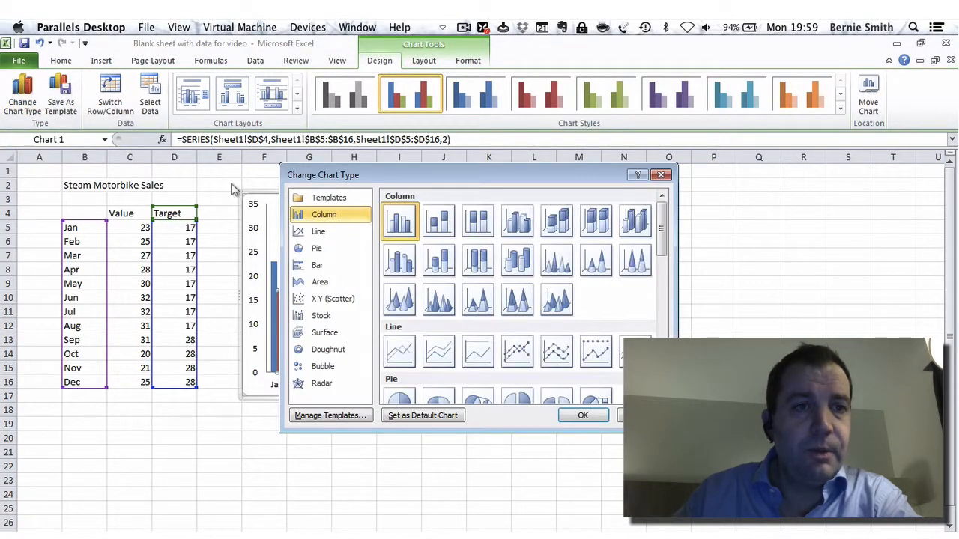
pyautogui.click(522, 360)
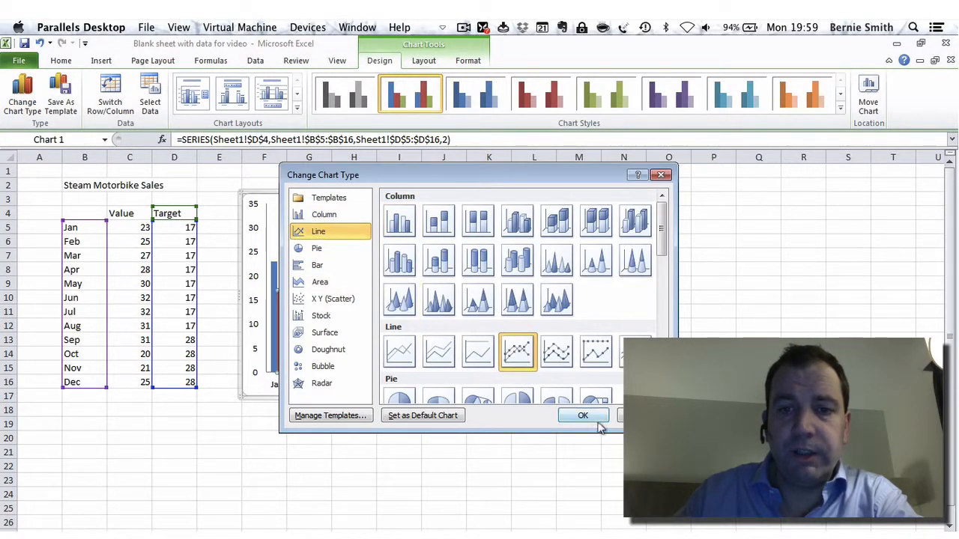
pyautogui.click(597, 416)
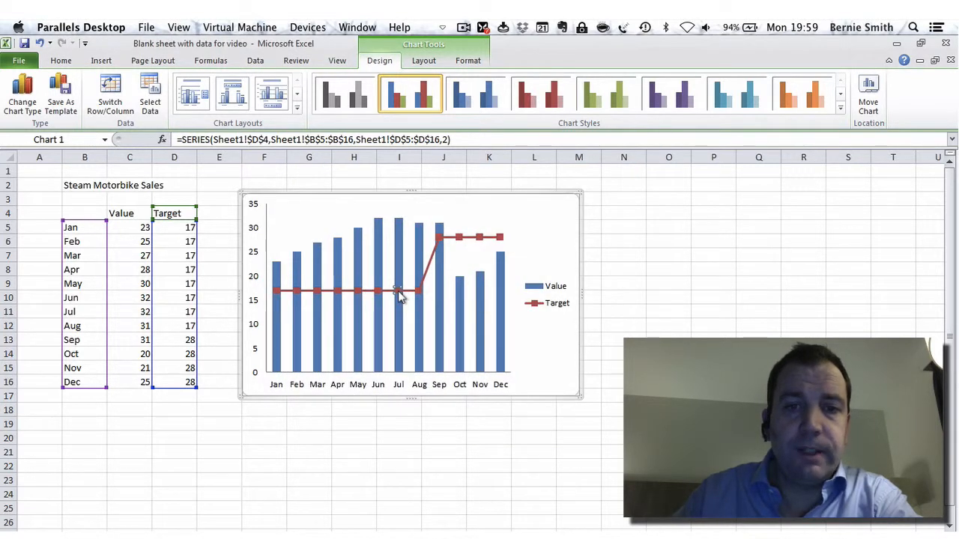
# Format the Target series with no line so that only its markers are drawn.
pyautogui.doubleClick(479, 238)
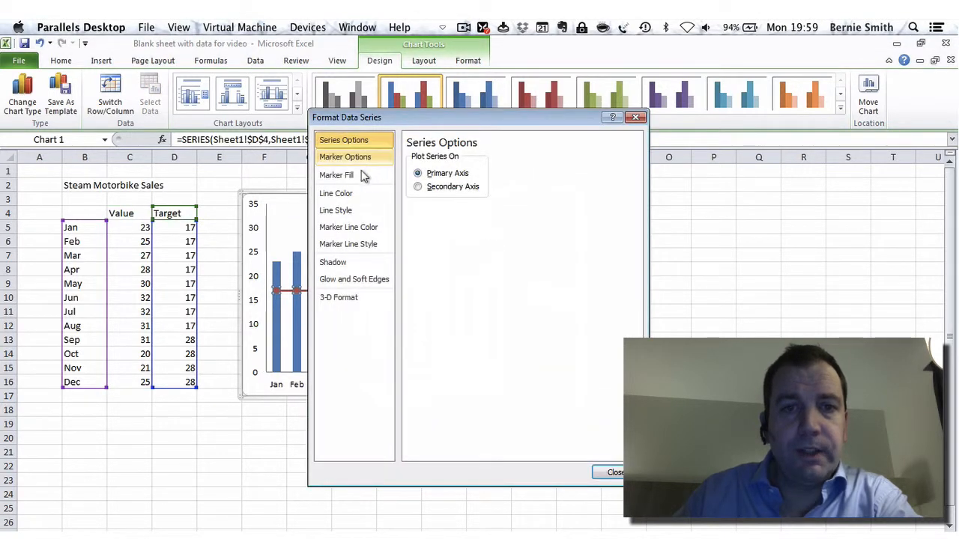
pyautogui.click(356, 194)
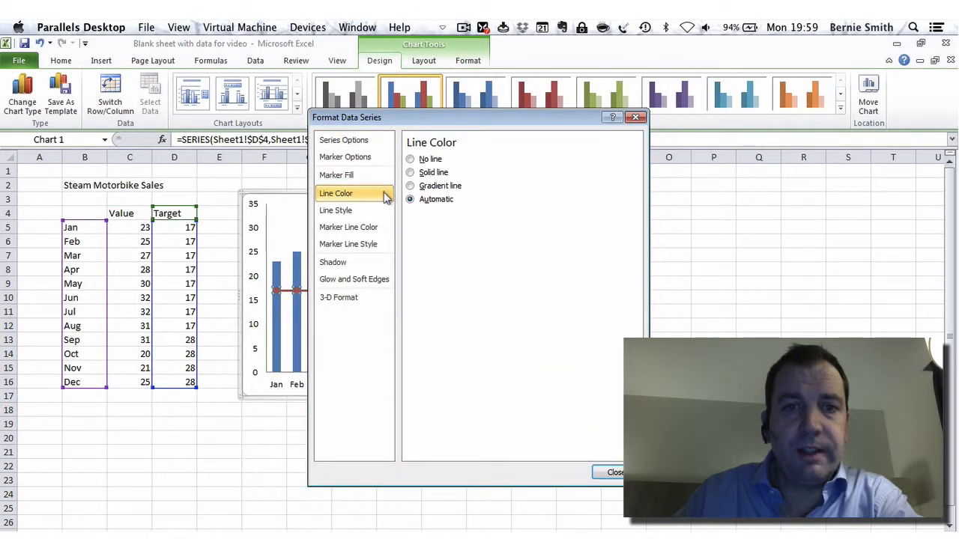
pyautogui.click(409, 159)
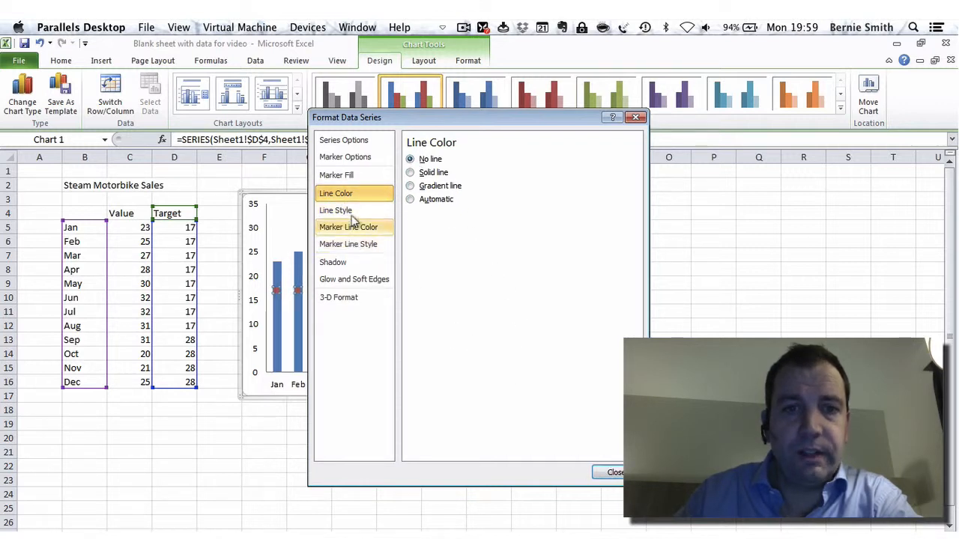
# Give the Target series built-in long-dash markers with size 9.
pyautogui.click(351, 158)
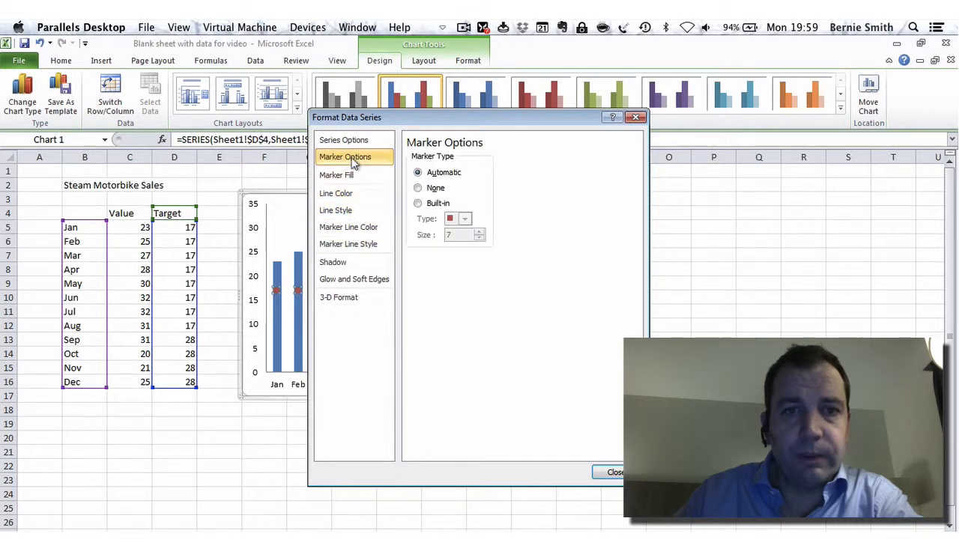
pyautogui.click(442, 204)
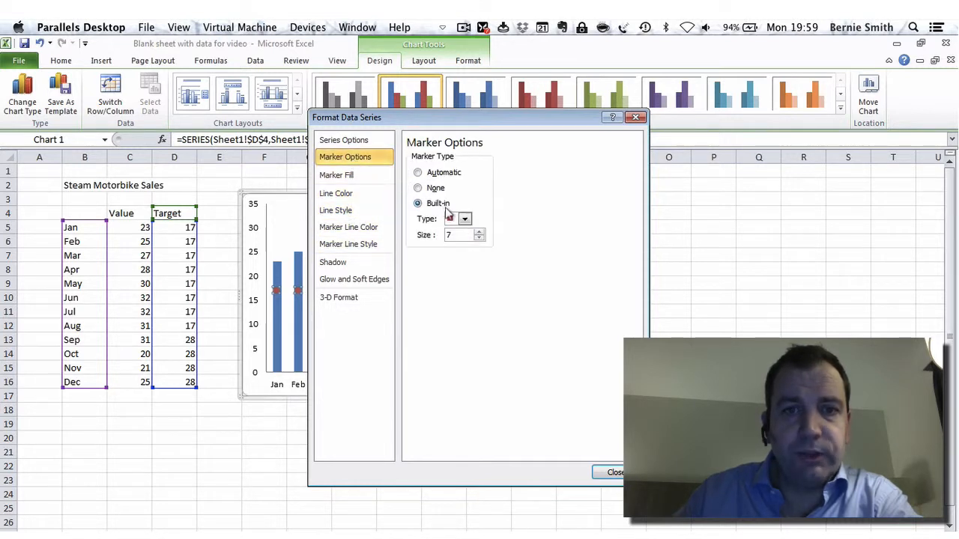
pyautogui.click(464, 219)
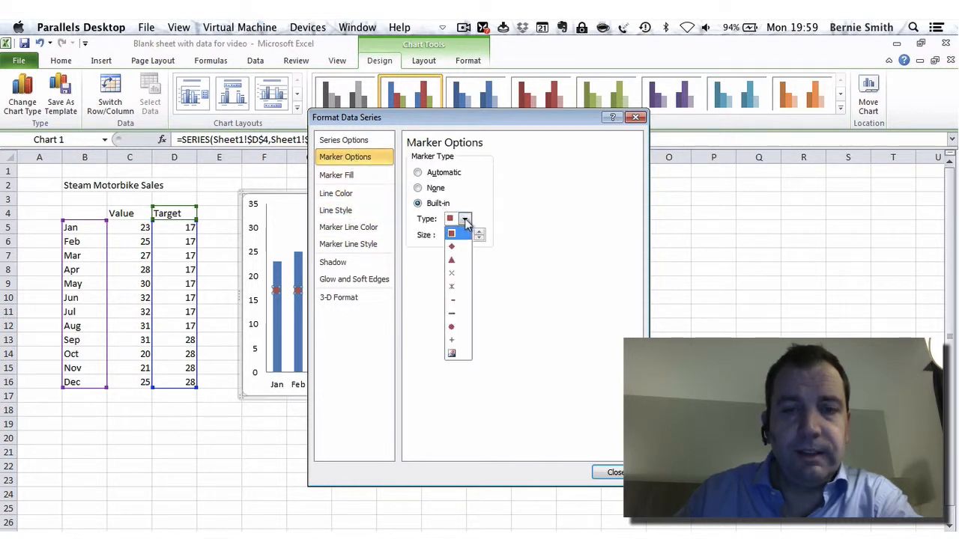
pyautogui.click(461, 314)
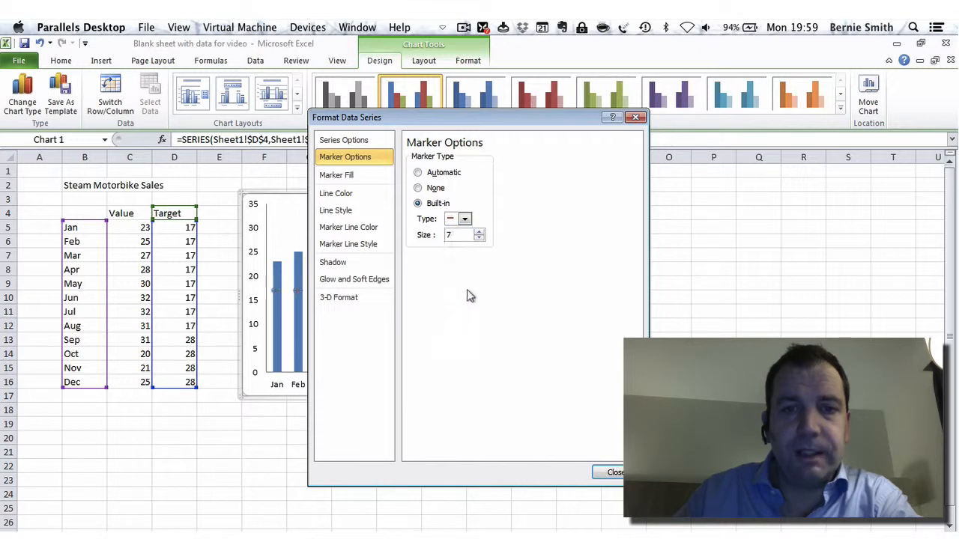
pyautogui.click(479, 232)
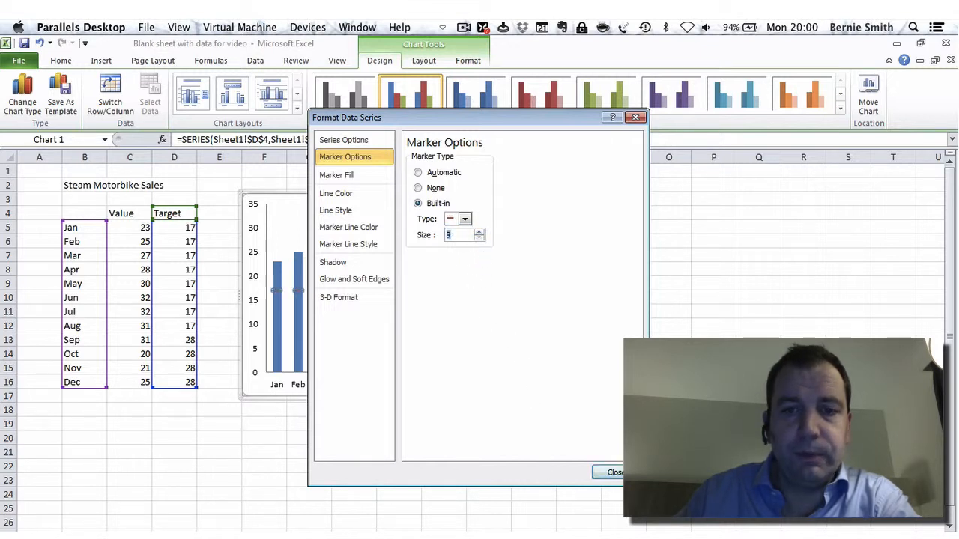
pyautogui.click(609, 472)
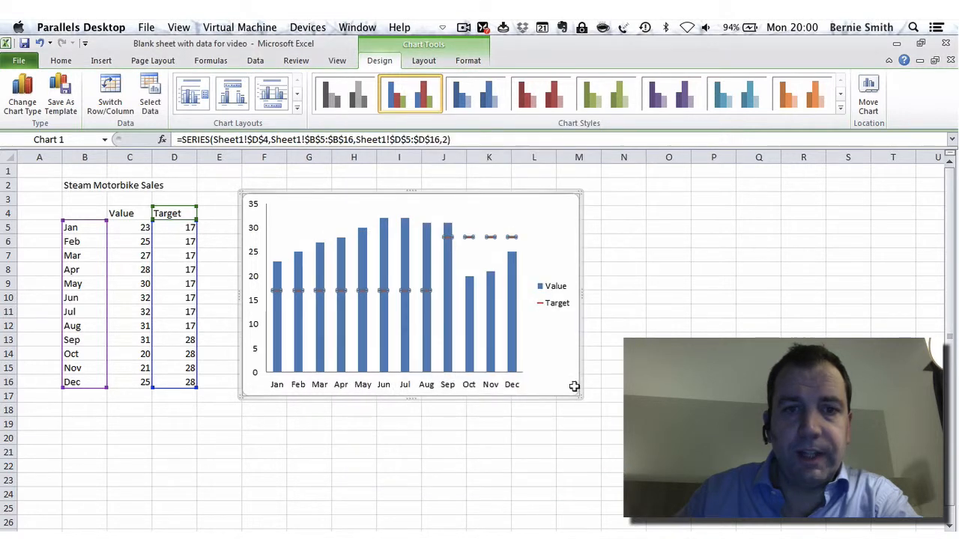
# Delete the Value and Target legend from the chart.
pyautogui.click(505, 294)
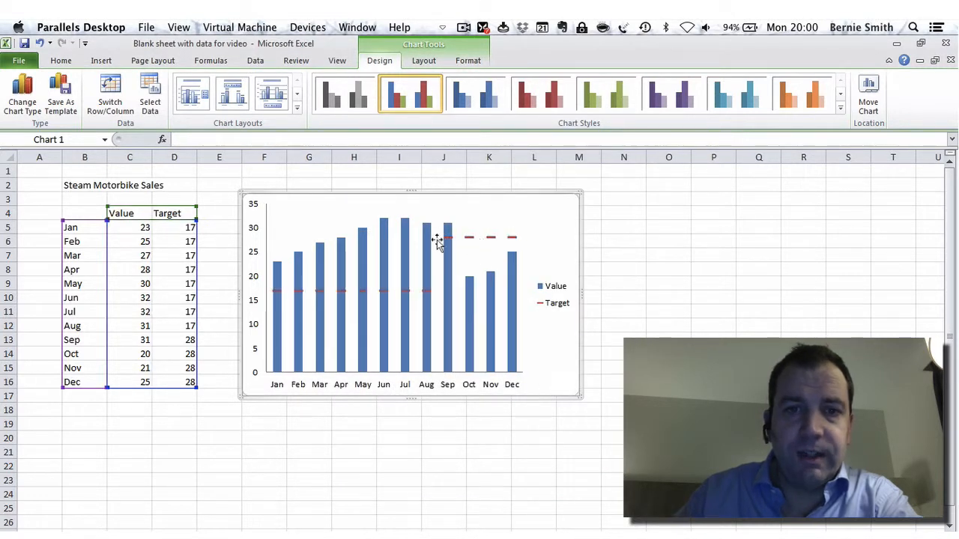
pyautogui.click(540, 305)
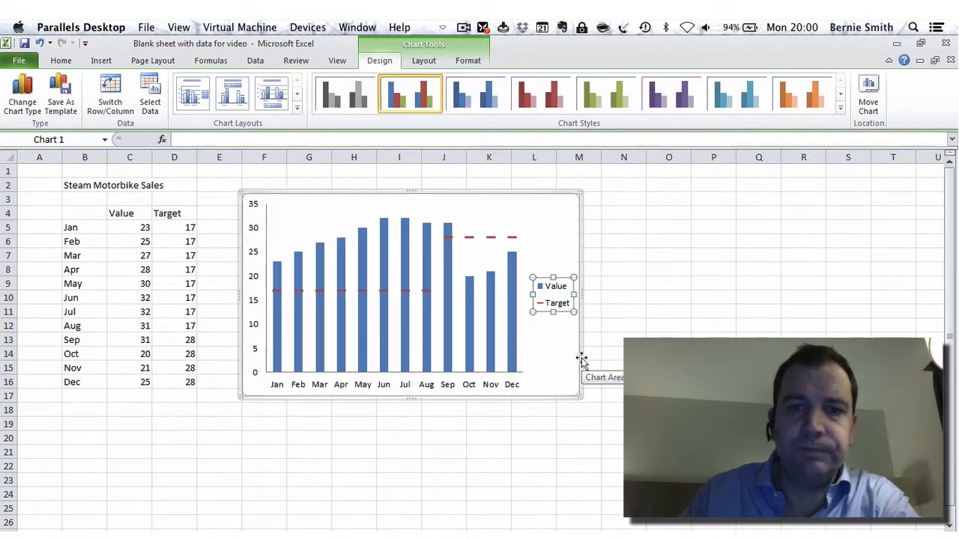
pyautogui.press('Delete')
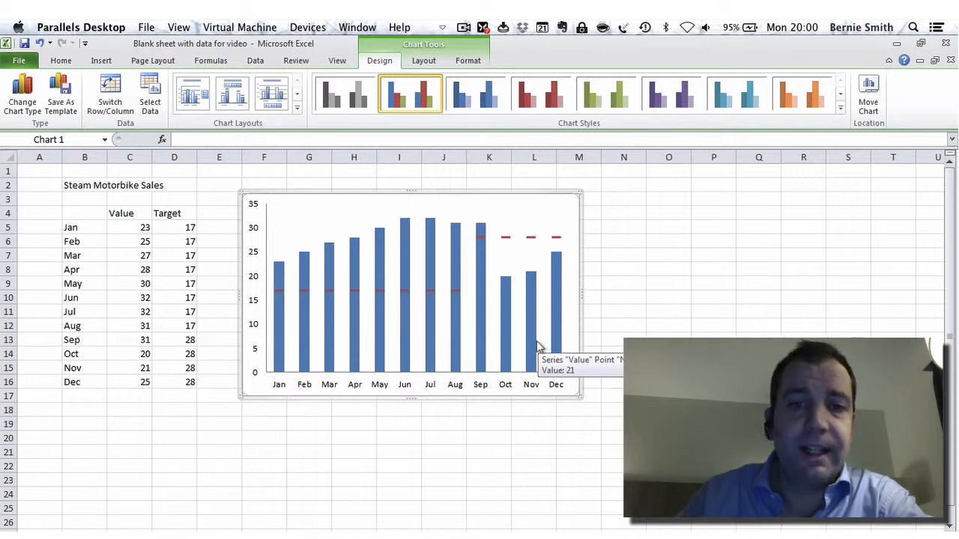
# Reduce the Value series gap width to about 18% and move the formatting dialog clear of the columns.
pyautogui.doubleClick(480, 349)
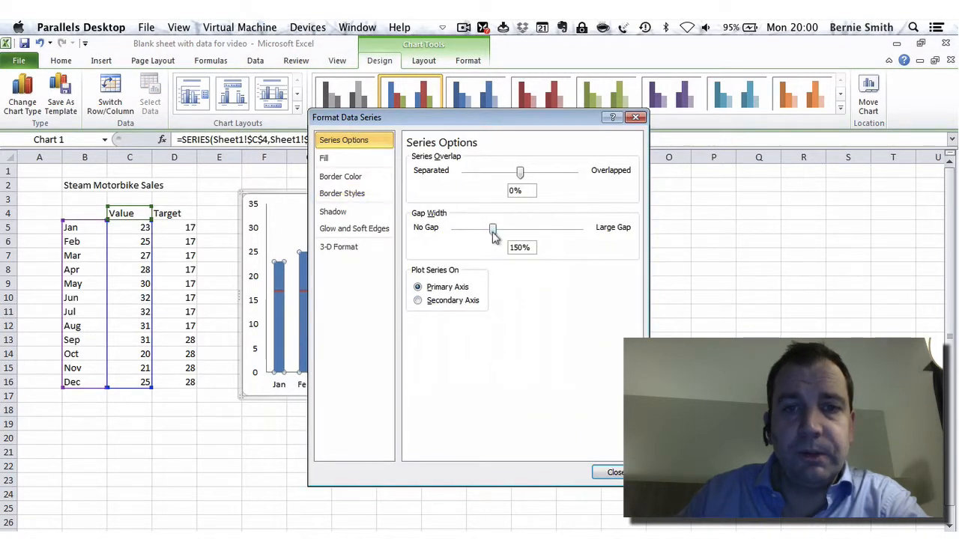
pyautogui.moveTo(492, 234); pyautogui.dragTo(459, 235)
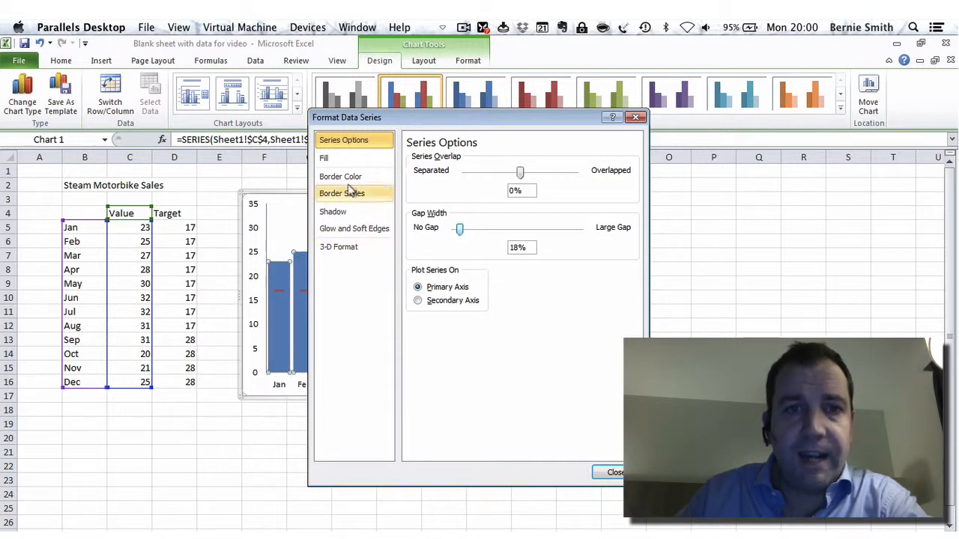
pyautogui.moveTo(414, 119); pyautogui.dragTo(619, 126)
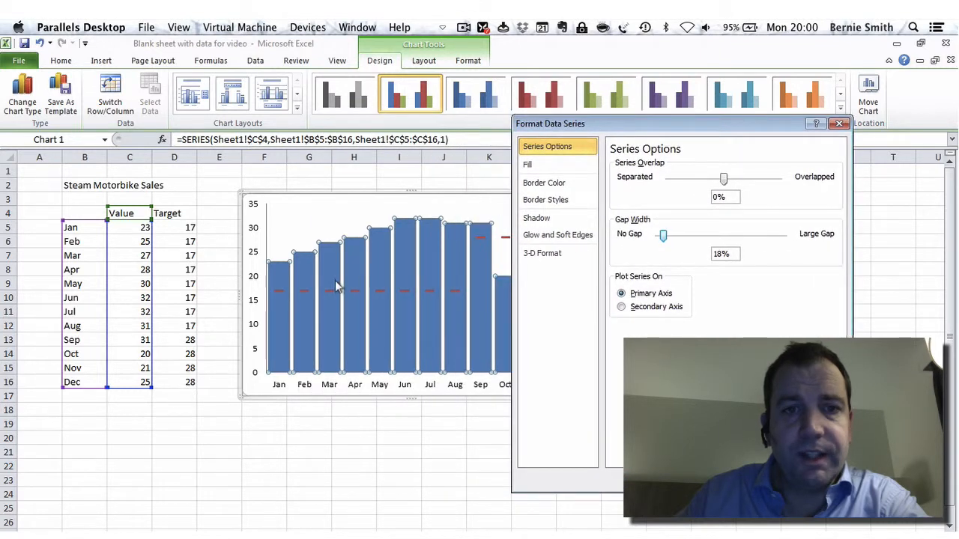
# Give all the Value columns a solid light grey fill.
pyautogui.click(545, 167)
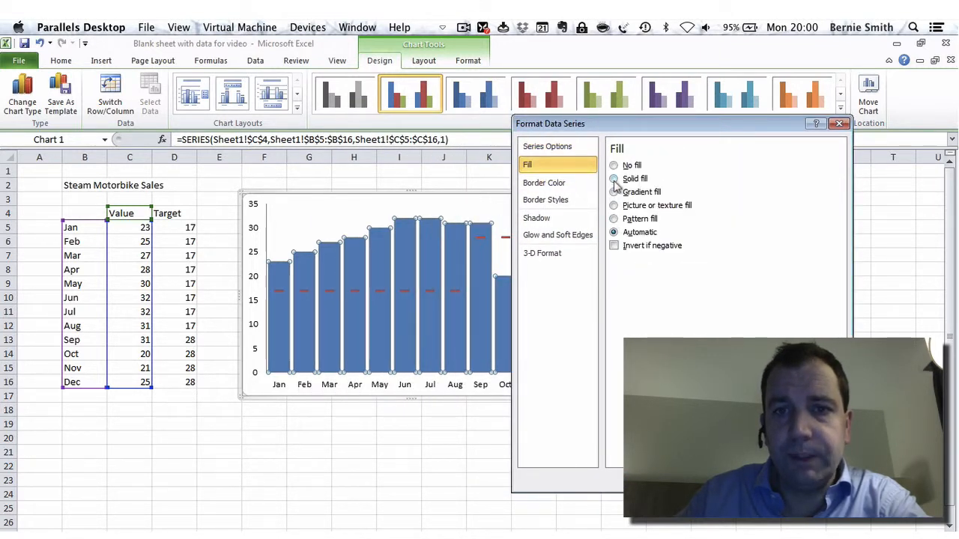
pyautogui.click(614, 179)
pyautogui.click(672, 277)
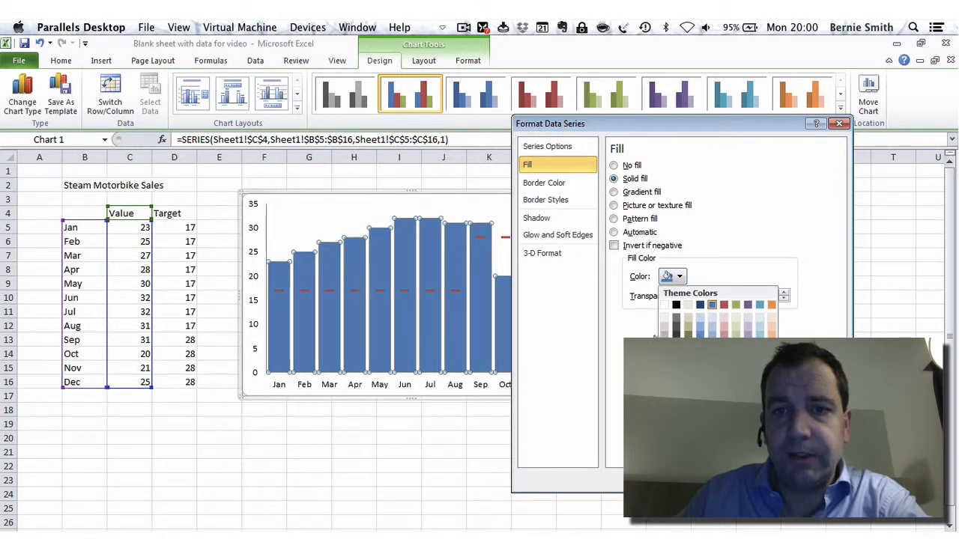
pyautogui.click(665, 335)
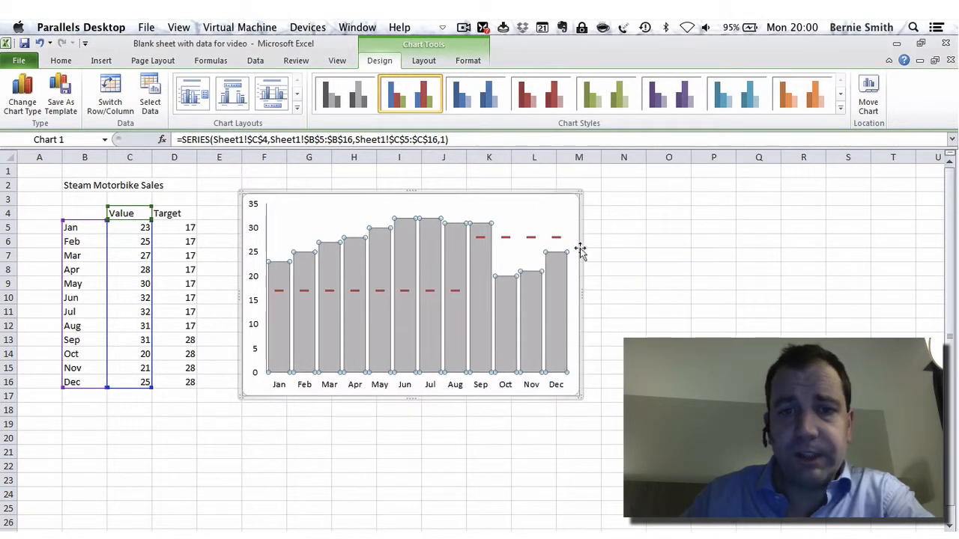
pyautogui.click(569, 223)
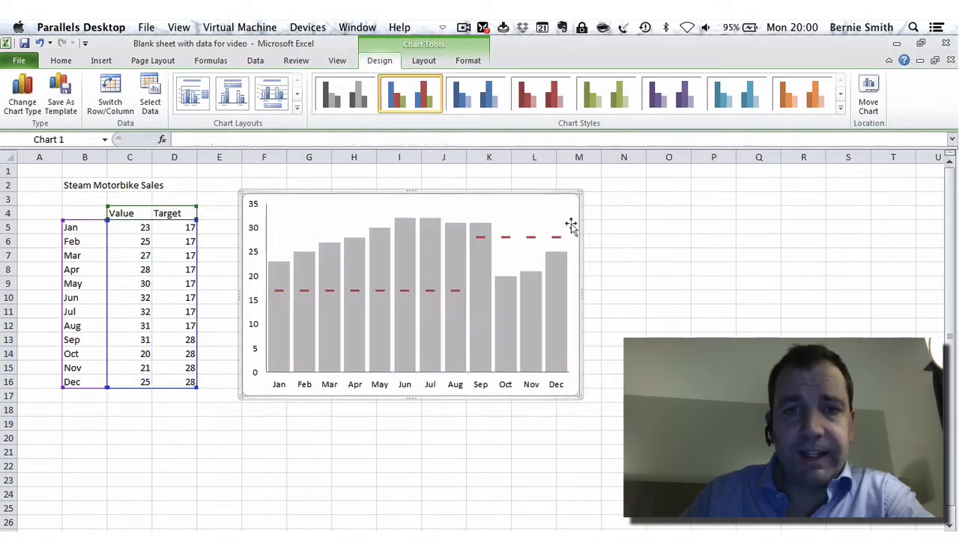
# Highlight only the Dec column of the Value series with a darker grey solid fill.
pyautogui.click(560, 304)
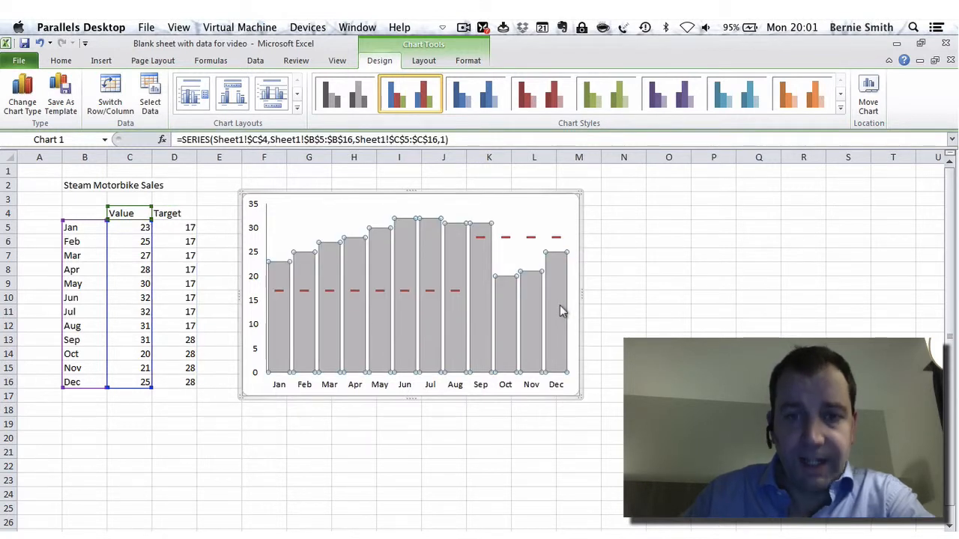
pyautogui.click(559, 304)
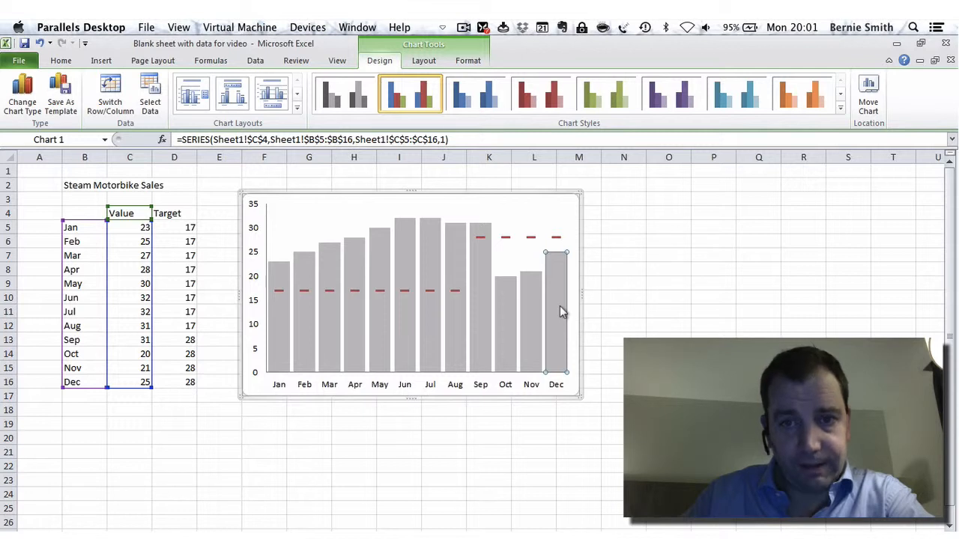
pyautogui.doubleClick(560, 306)
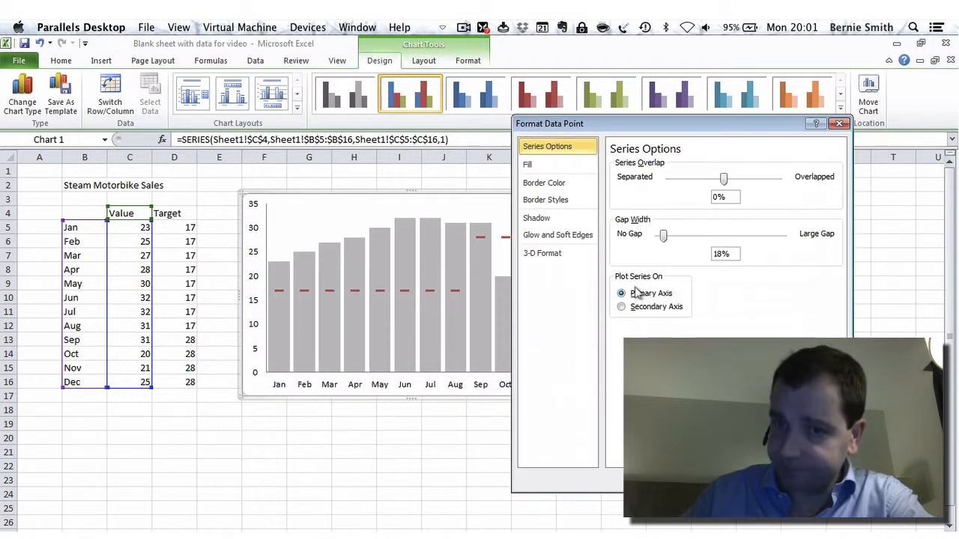
pyautogui.click(561, 165)
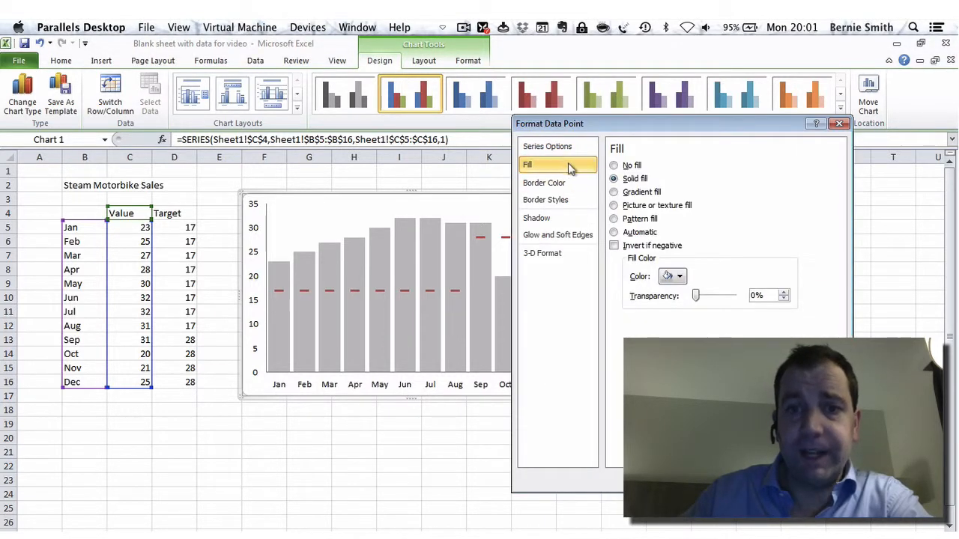
pyautogui.click(679, 276)
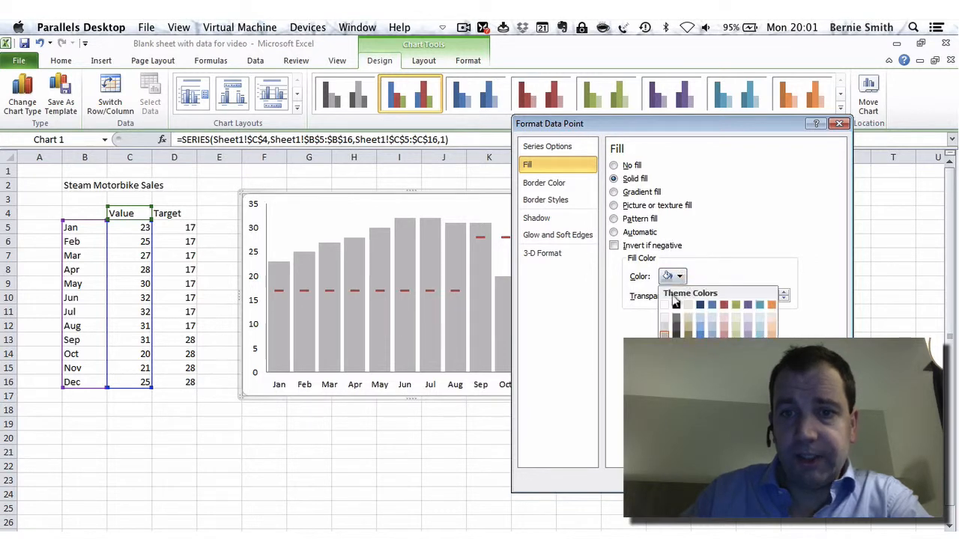
pyautogui.click(664, 352)
pyautogui.click(823, 480)
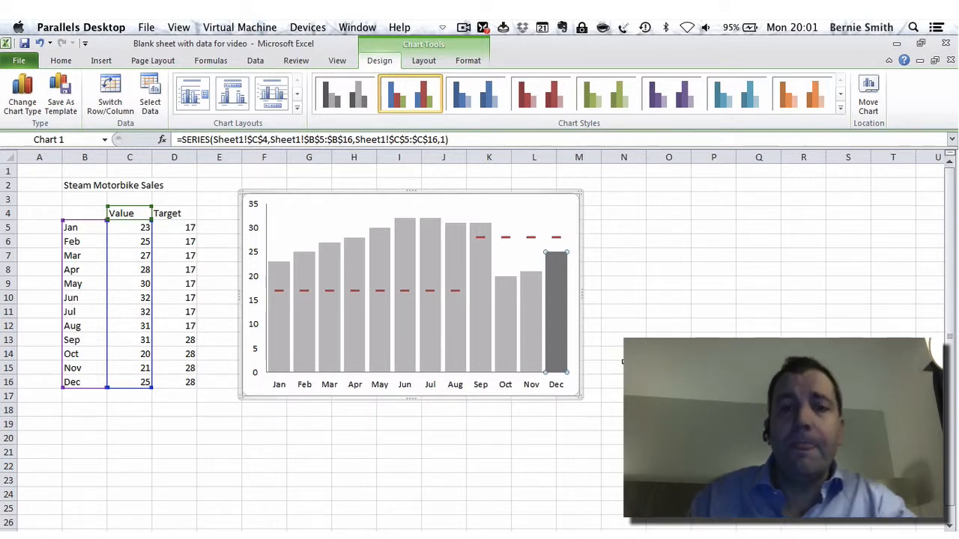
pyautogui.click(612, 269)
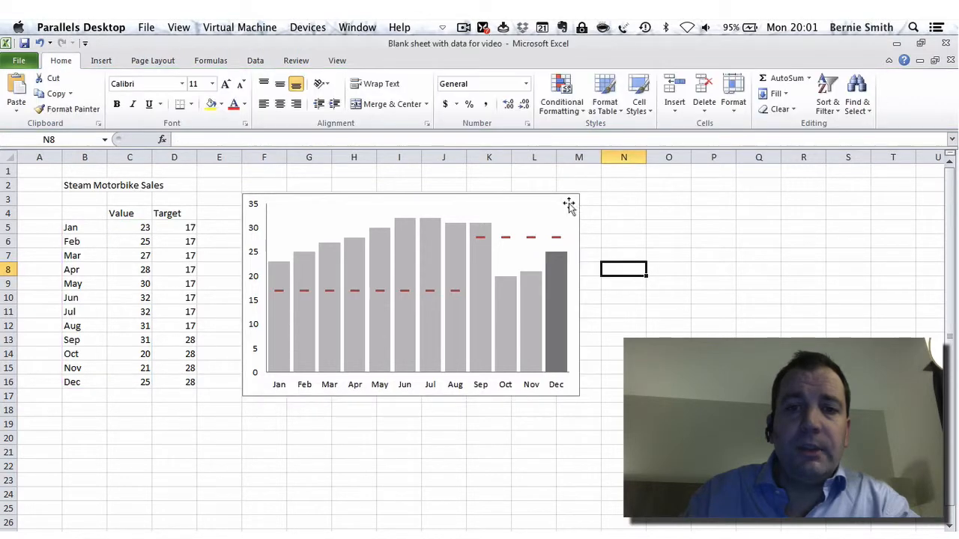
# Format the chart area with no border line and no fill.
pyautogui.click(563, 209)
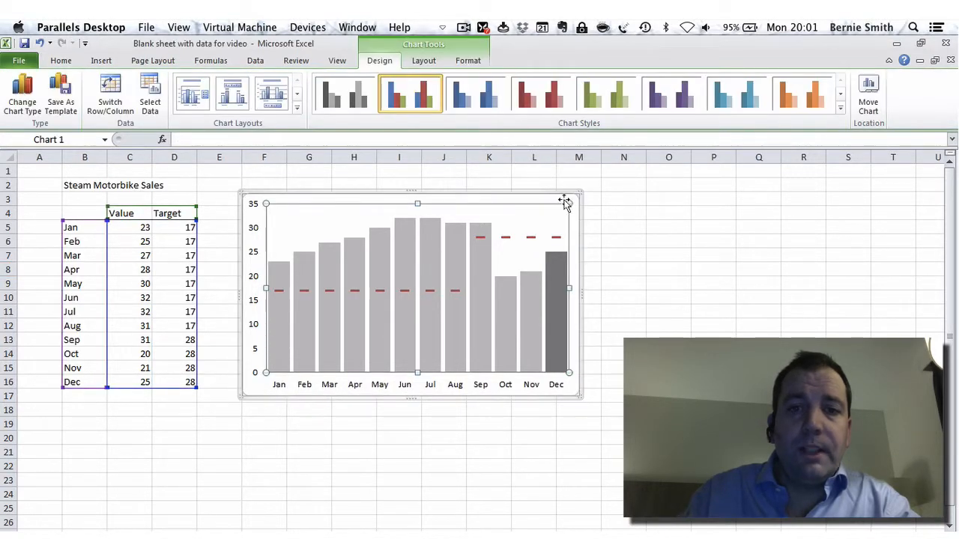
pyautogui.doubleClick(566, 206)
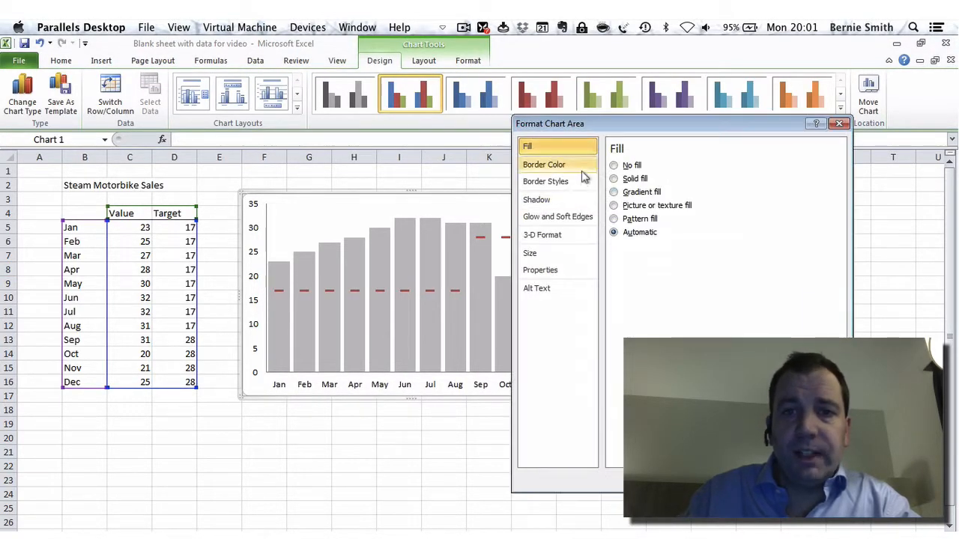
pyautogui.click(573, 165)
pyautogui.click(614, 165)
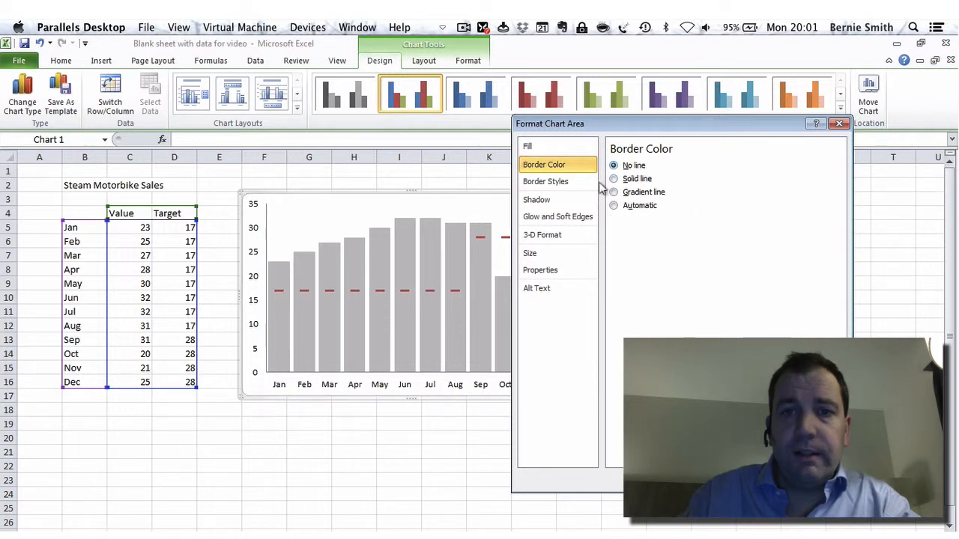
pyautogui.click(583, 148)
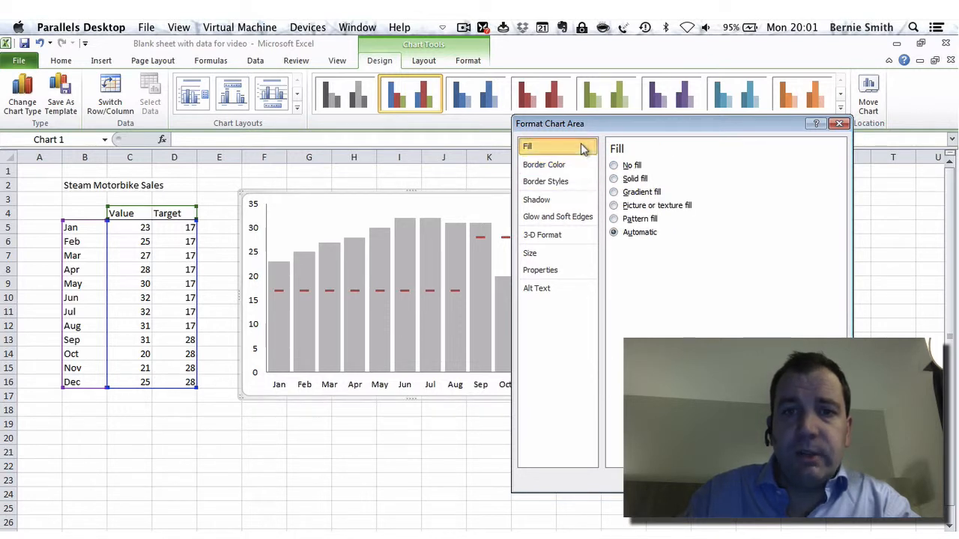
pyautogui.click(613, 167)
pyautogui.click(819, 480)
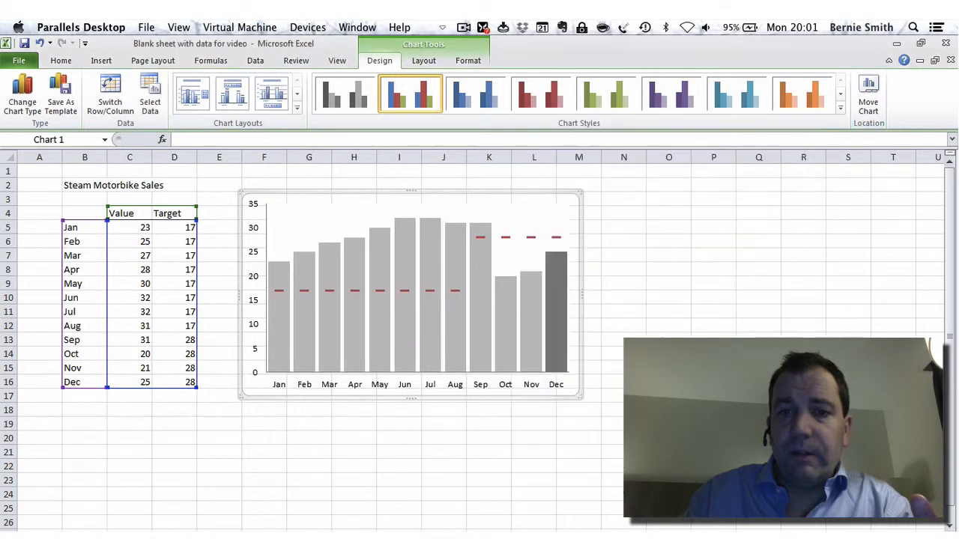
# Set the plot area to no fill and deselect the chart.
pyautogui.click(713, 396)
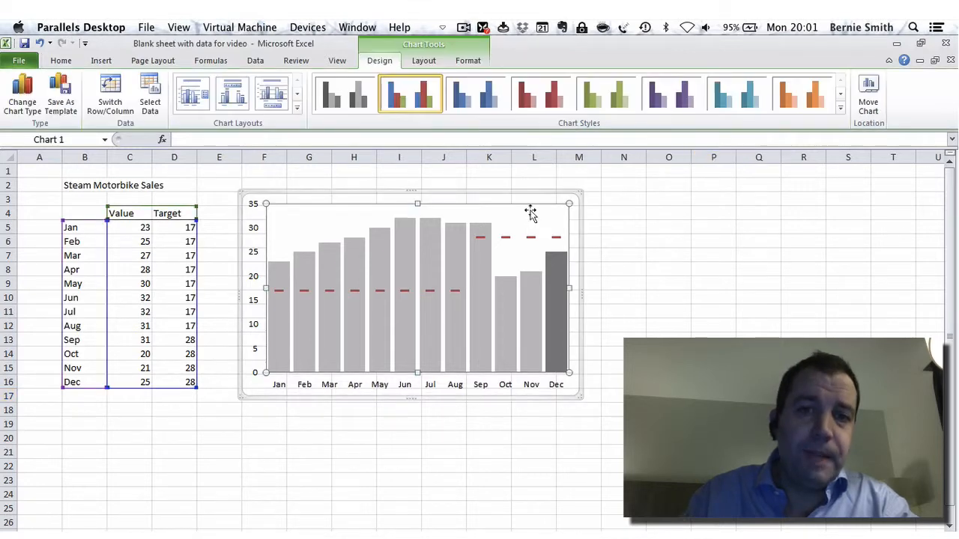
pyautogui.click(530, 211)
pyautogui.doubleClick(529, 211)
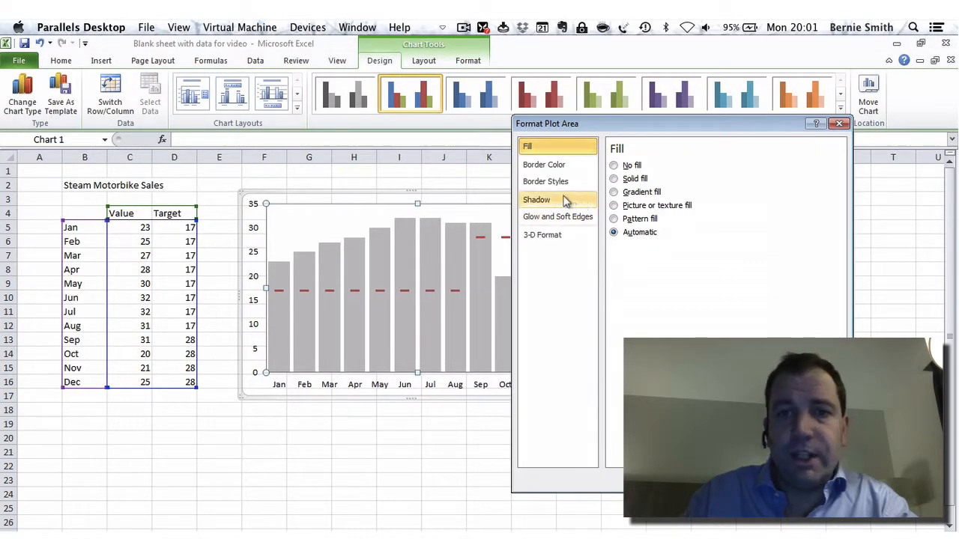
pyautogui.click(614, 166)
pyautogui.click(820, 480)
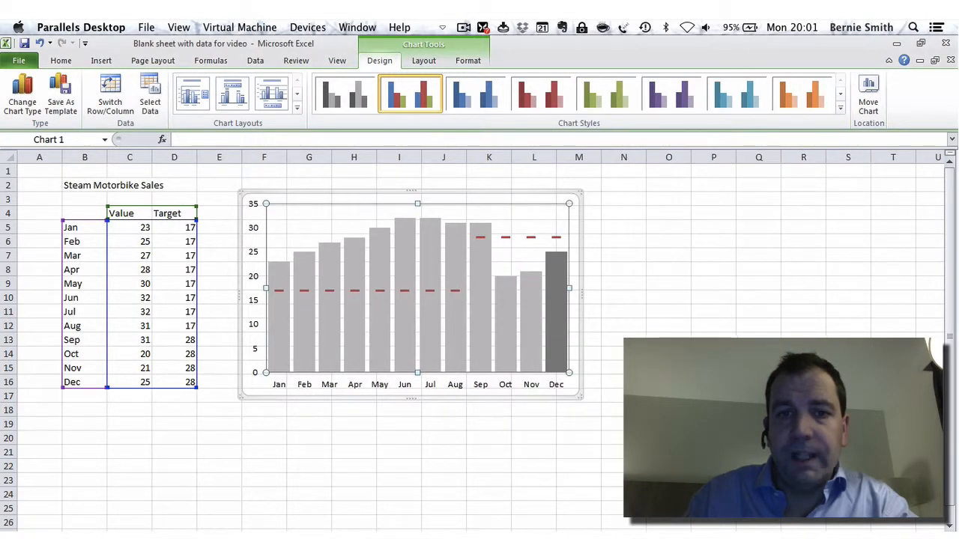
pyautogui.click(620, 362)
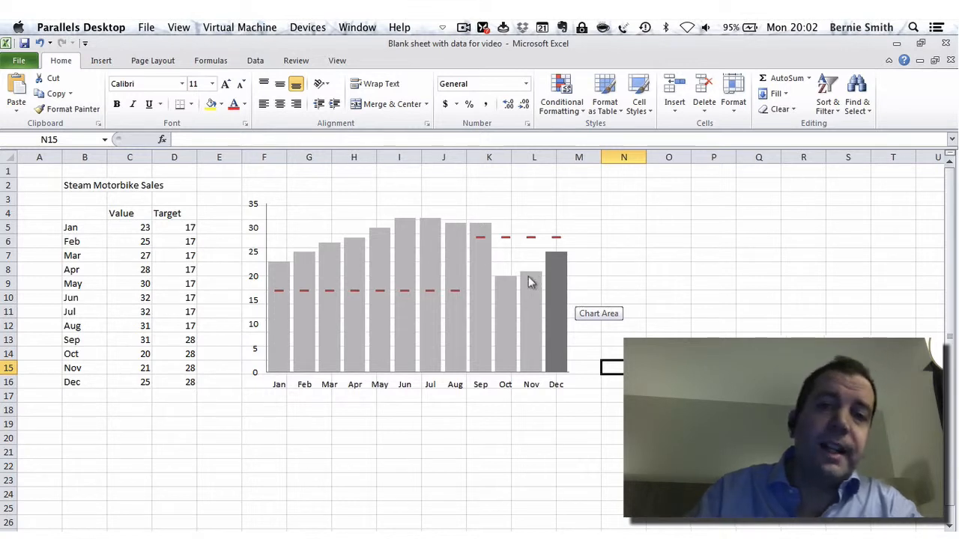
# Select the finished chart's plot area.
pyautogui.click(517, 213)
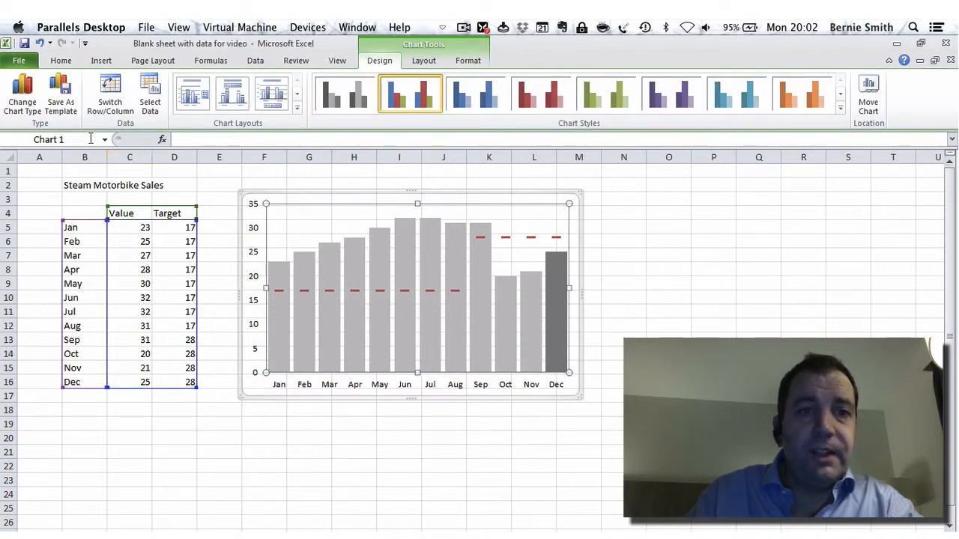